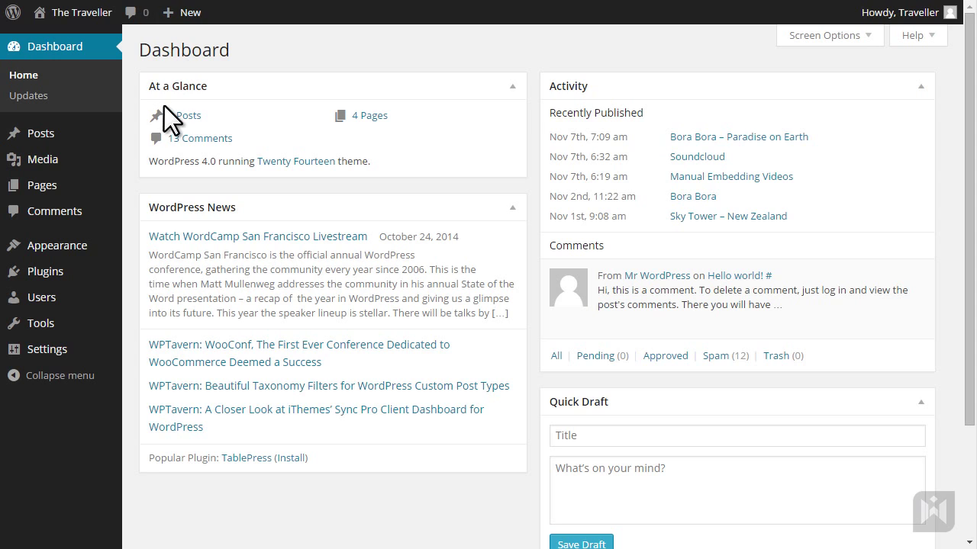
# - Open the Media Library from the dashboard's left admin menu
pyautogui.click(106, 158)
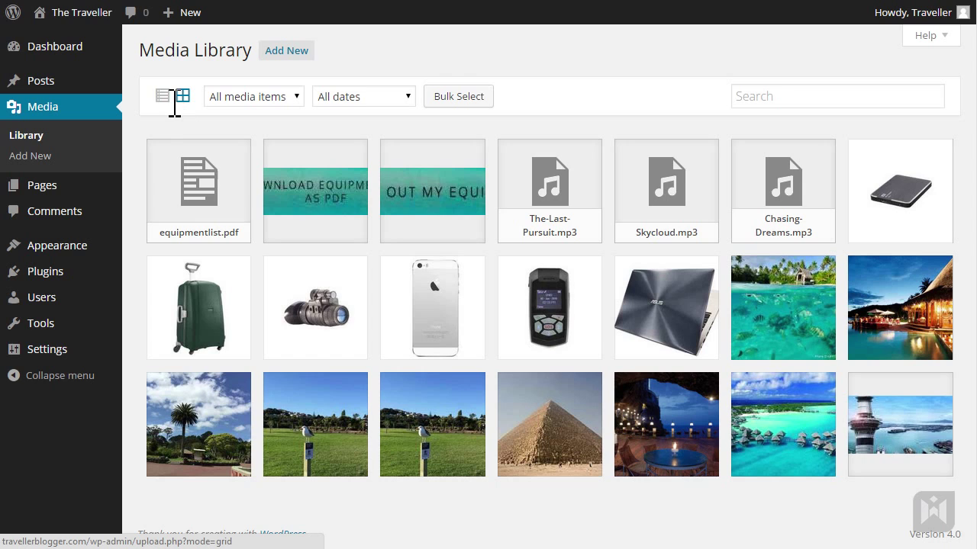
# - Switch the Media Library to list view and check its Screen Options
pyautogui.click(164, 99)
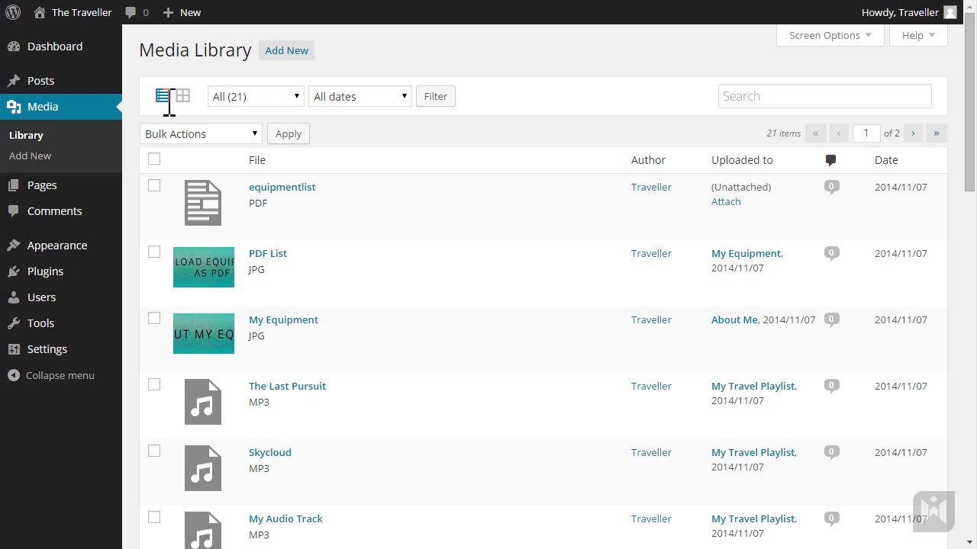
pyautogui.click(788, 42)
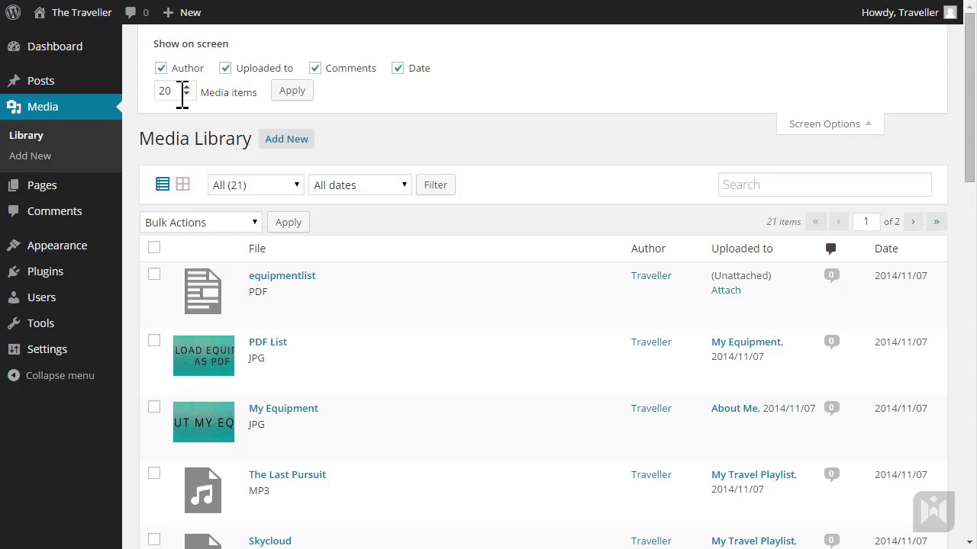
pyautogui.click(785, 125)
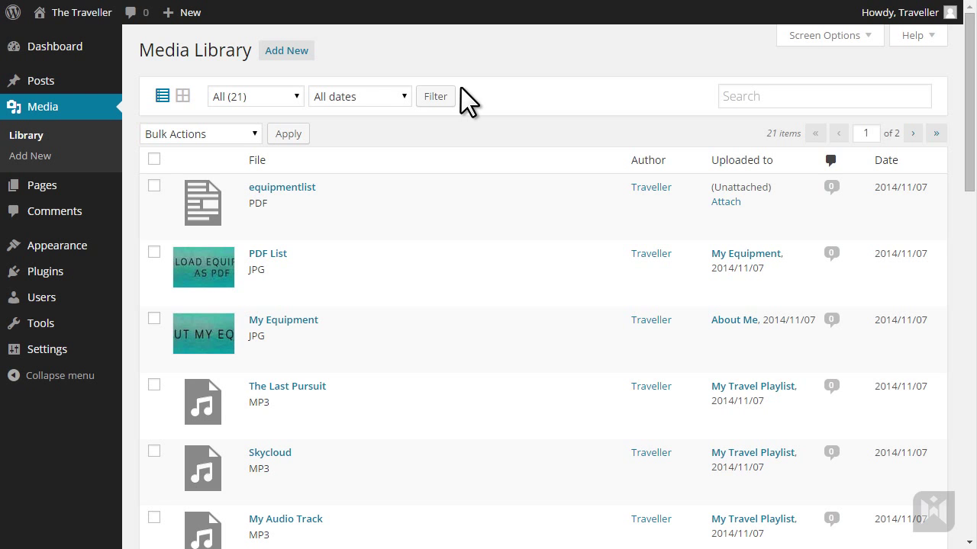
# - Look through the date and media type filters and the search box without changing anything
pyautogui.click(391, 97)
pyautogui.click(374, 100)
pyautogui.click(291, 99)
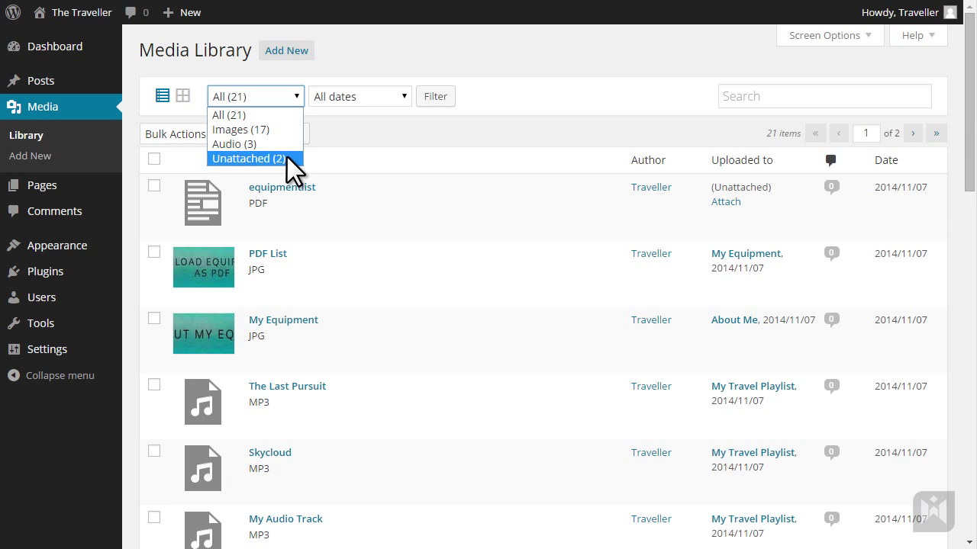
pyautogui.click(412, 133)
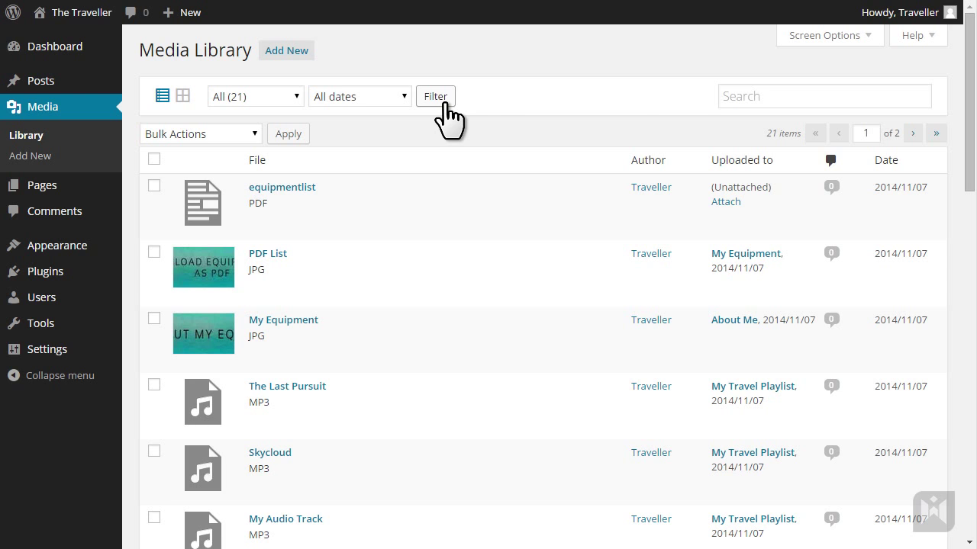
pyautogui.click(830, 100)
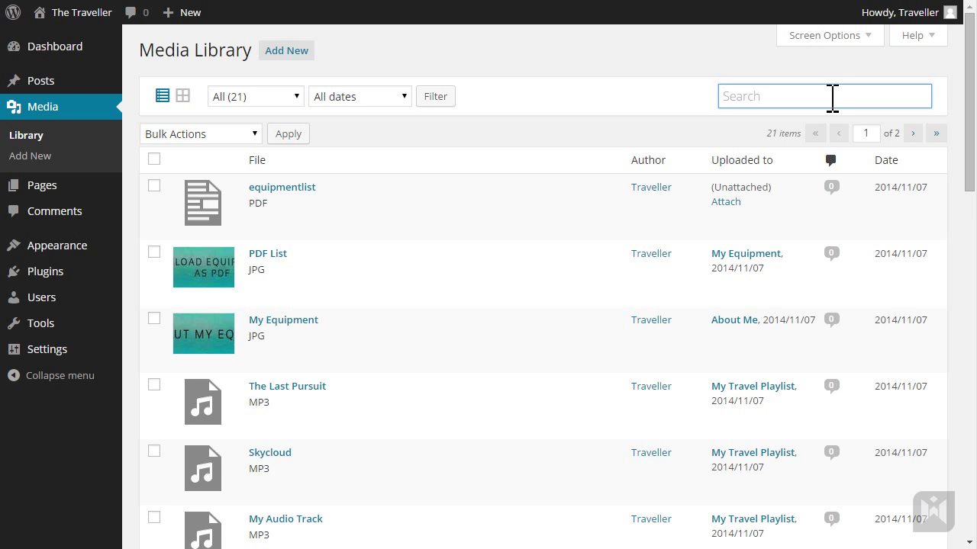
pyautogui.click(537, 135)
pyautogui.moveTo(412, 203)
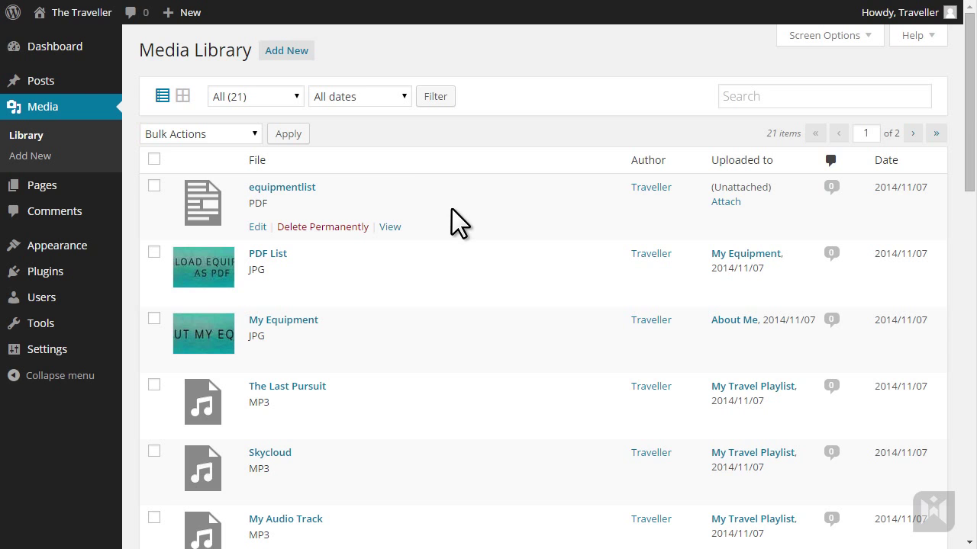
# - Go to Media > Add New, pick gal_samsonite_aeris.jpg, then cancel without uploading
pyautogui.click(305, 58)
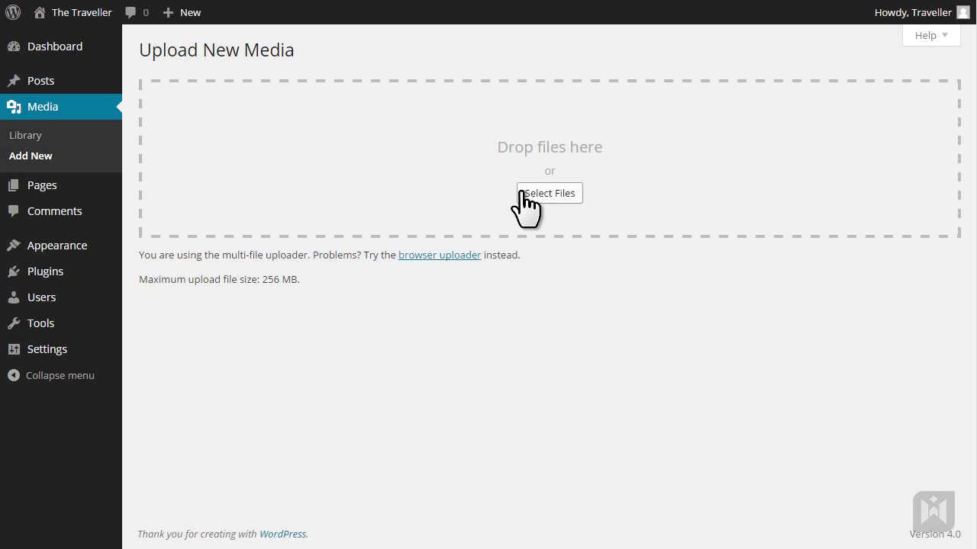
pyautogui.click(522, 193)
pyautogui.click(491, 75)
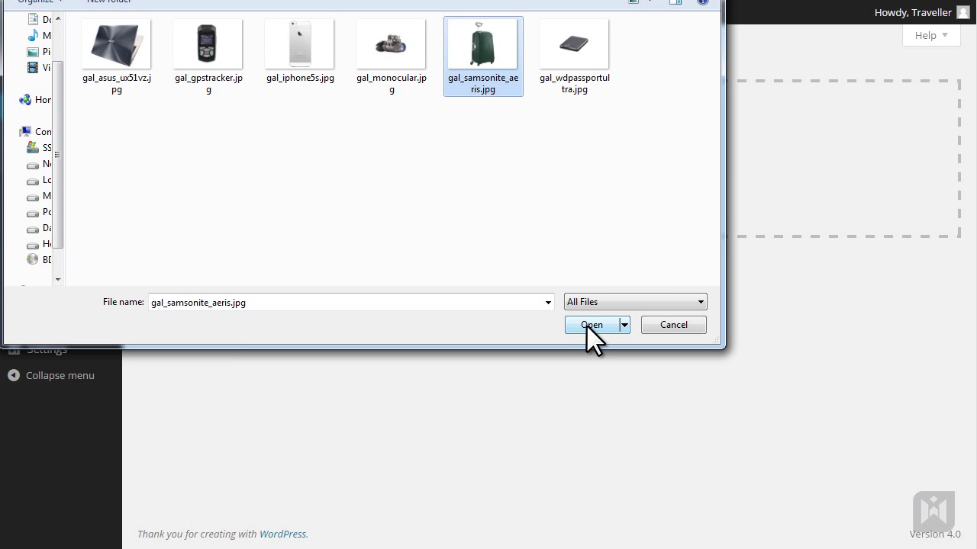
pyautogui.click(684, 324)
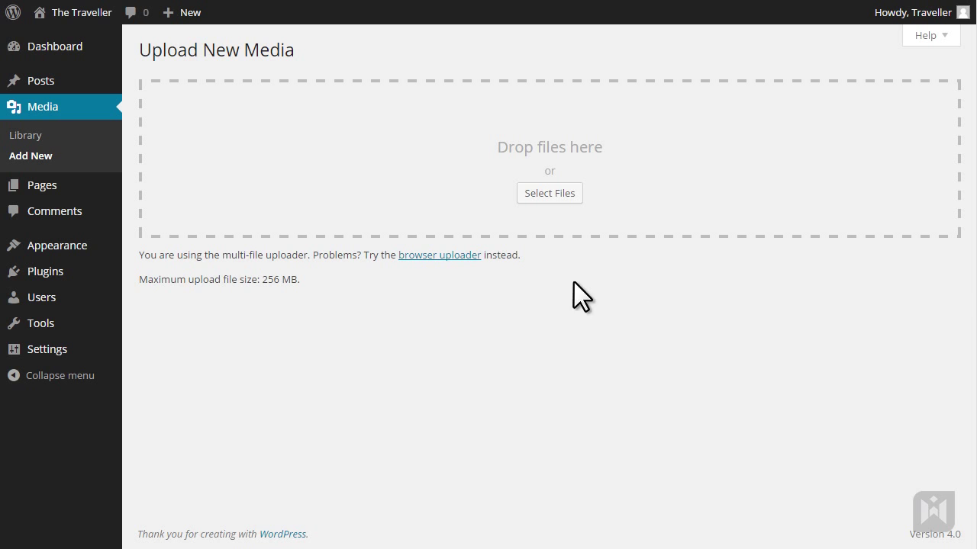
pyautogui.click(464, 257)
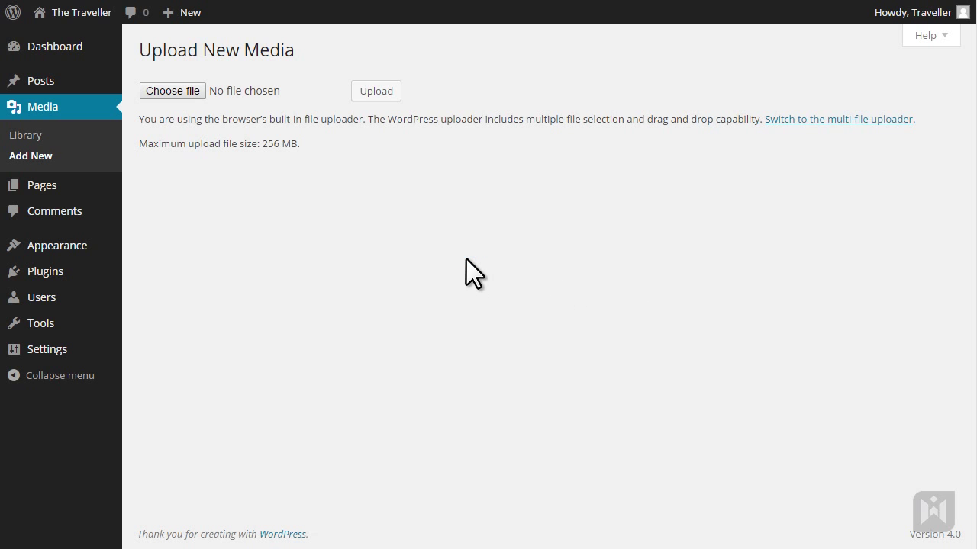
pyautogui.click(181, 95)
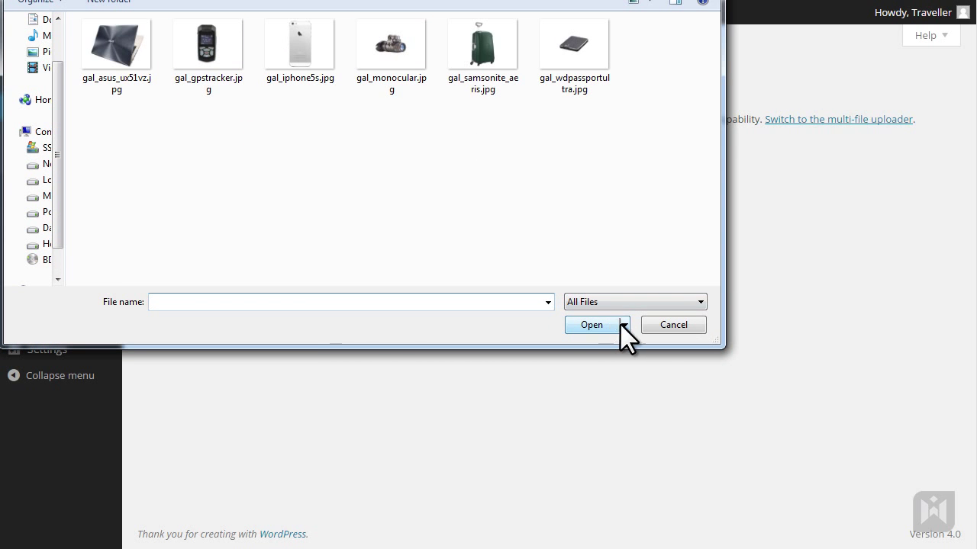
pyautogui.click(661, 325)
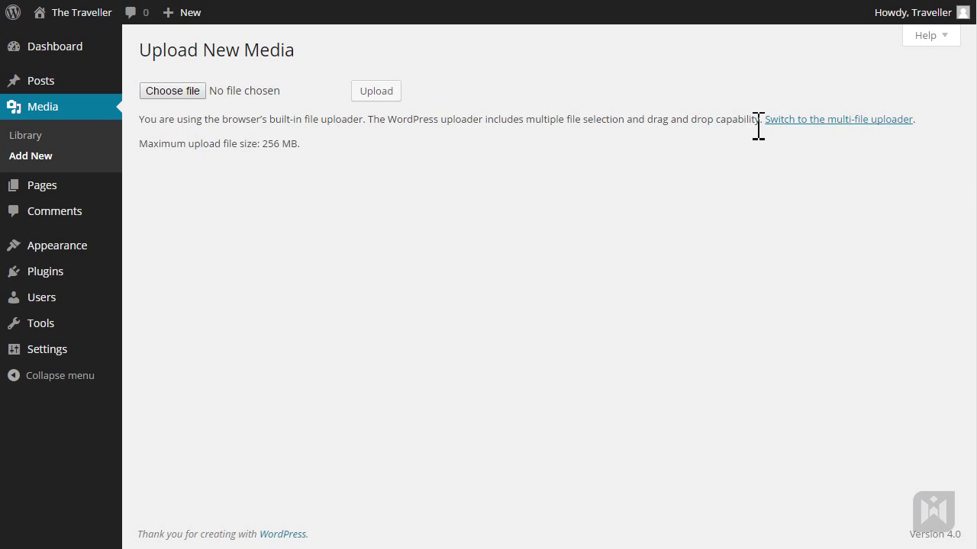
pyautogui.click(789, 120)
pyautogui.click(464, 256)
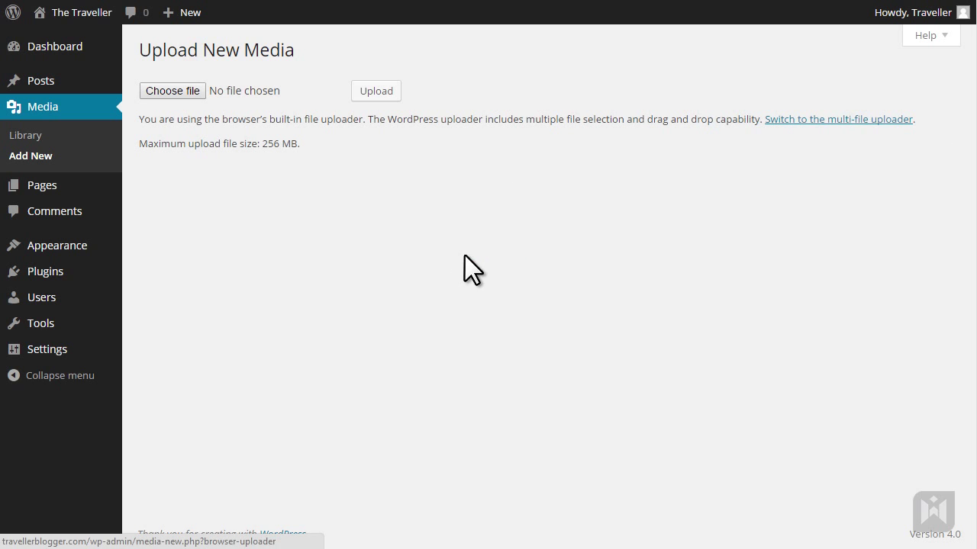
pyautogui.click(771, 120)
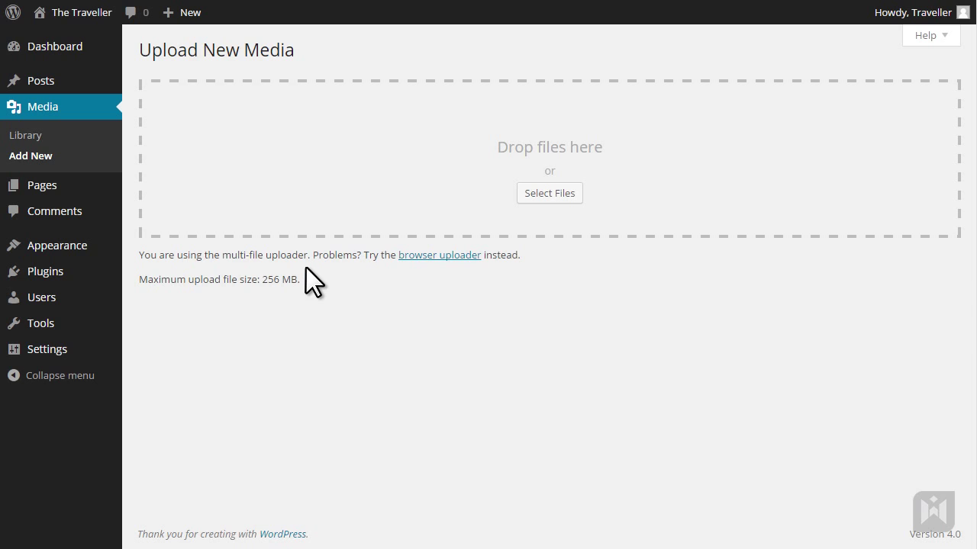
pyautogui.click(98, 106)
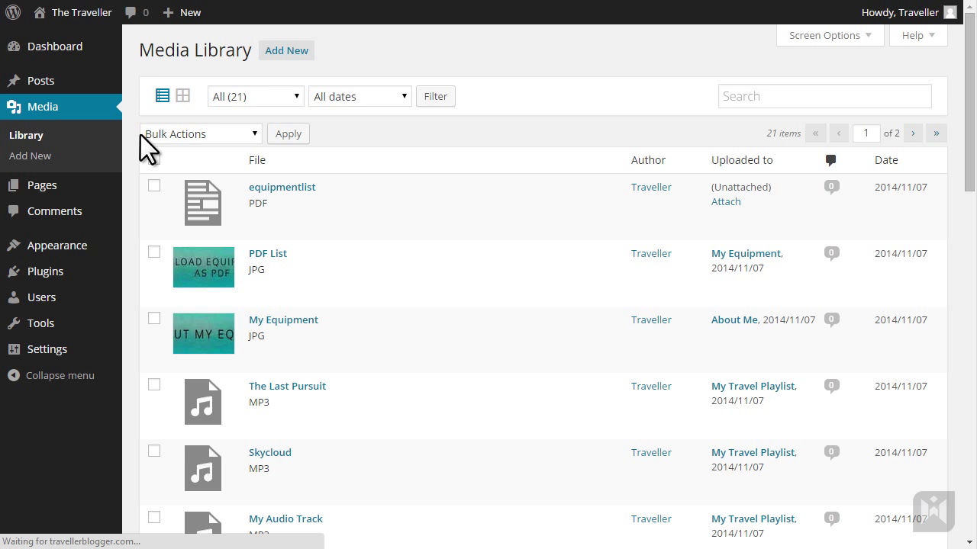
pyautogui.moveTo(308, 216)
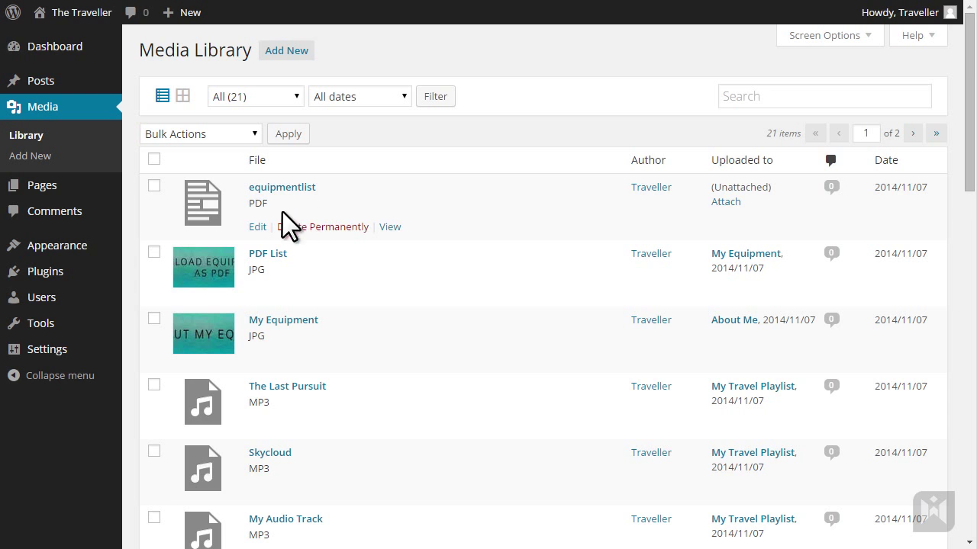
# - Set the equipmentlist PDF's caption and description to 'My Equipment List' and update it
pyautogui.click(257, 226)
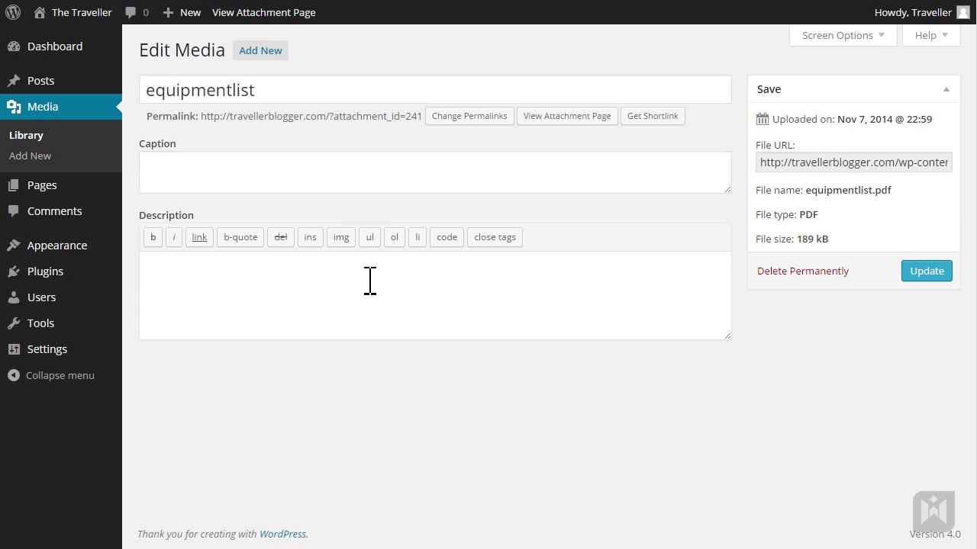
pyautogui.click(365, 178)
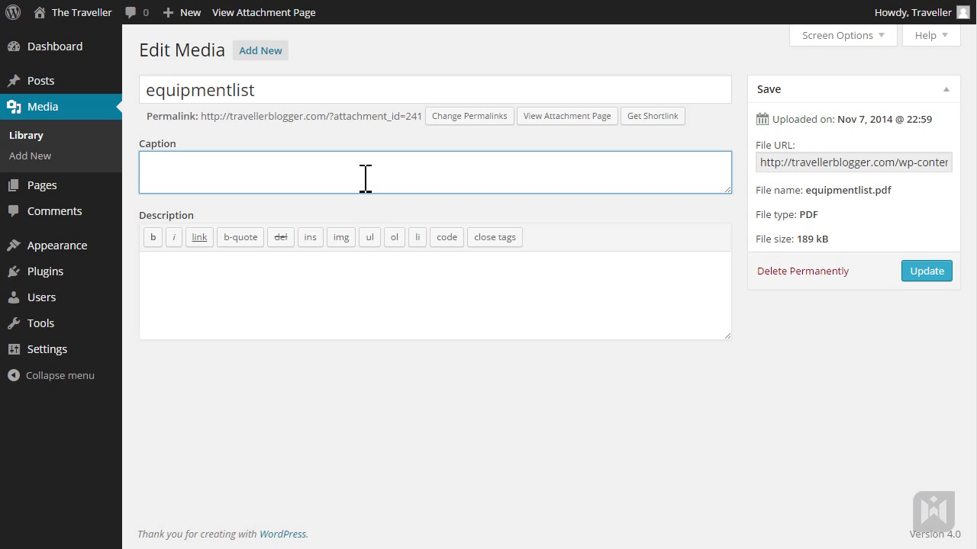
pyautogui.write('My Equipment List')
pyautogui.moveTo(349, 173); pyautogui.dragTo(135, 172)
pyautogui.hotkey('ctrl', 'c')
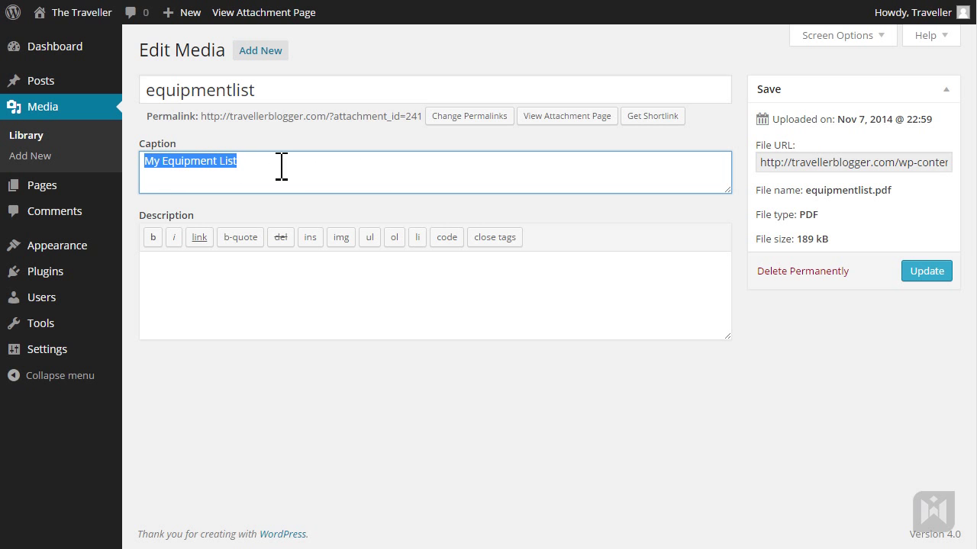
pyautogui.click(290, 284)
pyautogui.hotkey('ctrl', 'v')
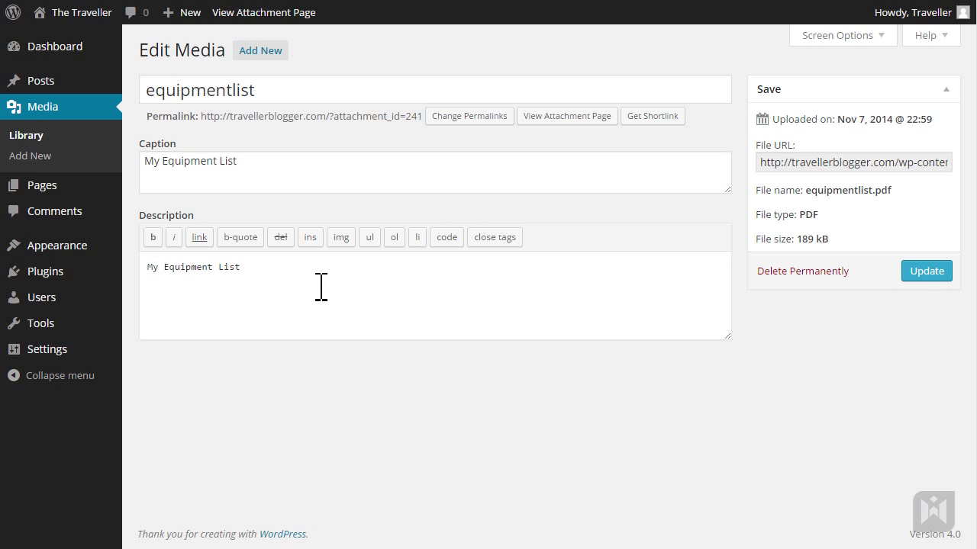
pyautogui.click(909, 272)
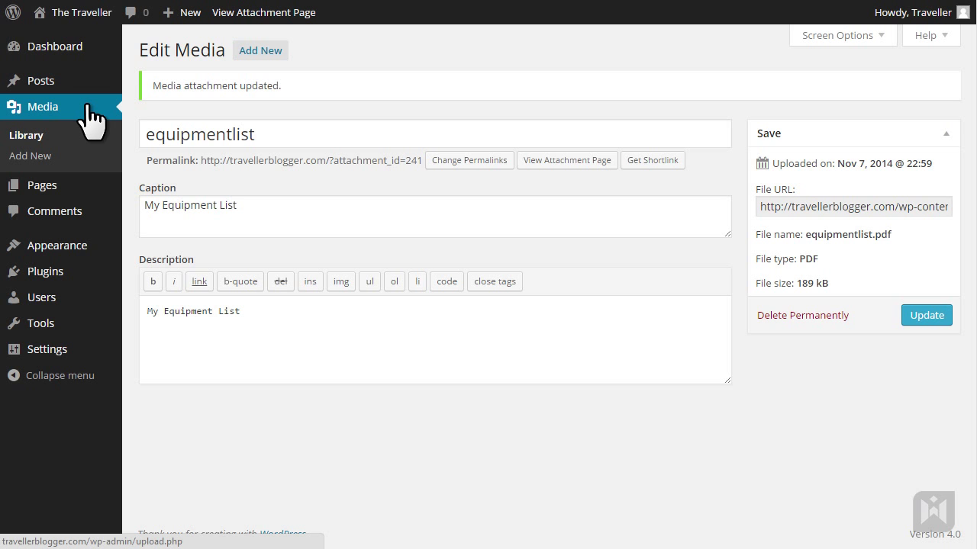
# - From the media list, edit PDF List and enter 'Download Equipment List as PDF' as caption and description
pyautogui.click(90, 107)
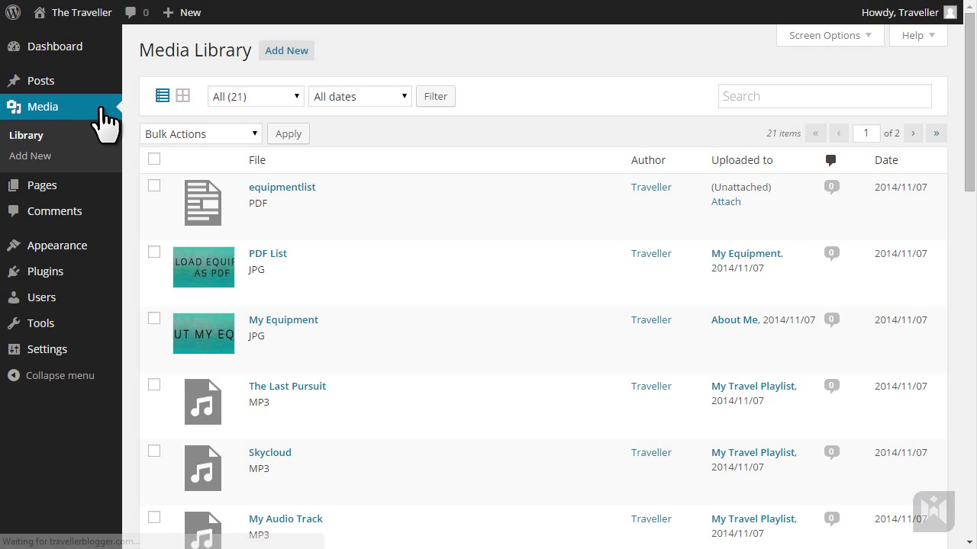
pyautogui.click(264, 291)
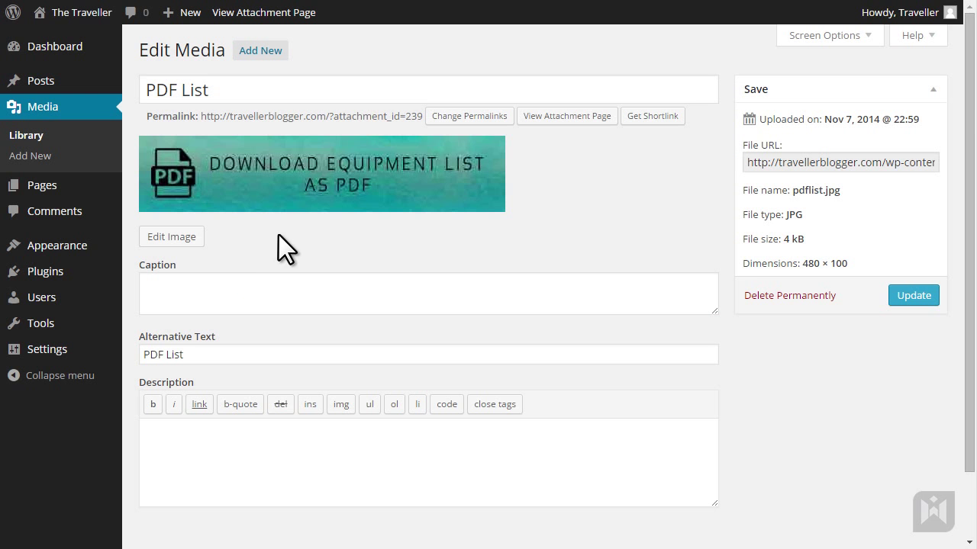
pyautogui.click(283, 279)
pyautogui.write('Download Equipment List as PDF')
pyautogui.click(300, 438)
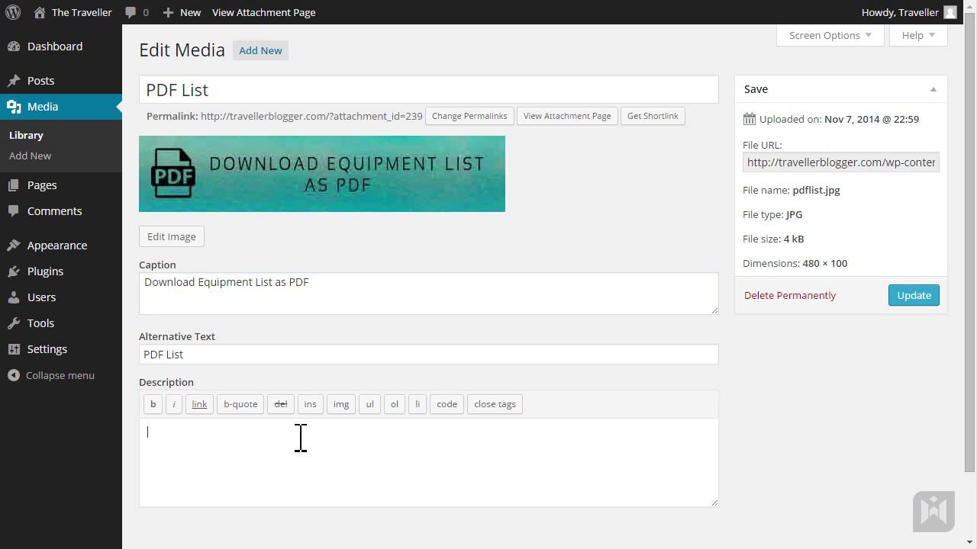
pyautogui.write('Download Equipment List as PDF')
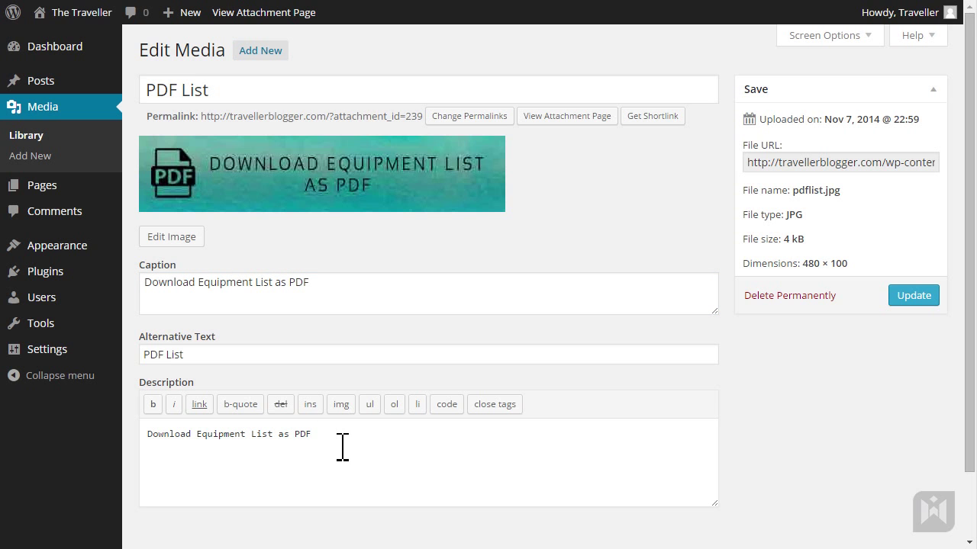
# - Crop the PDF List image to 386 × 68 around its PDF icon and text, and save
pyautogui.click(200, 243)
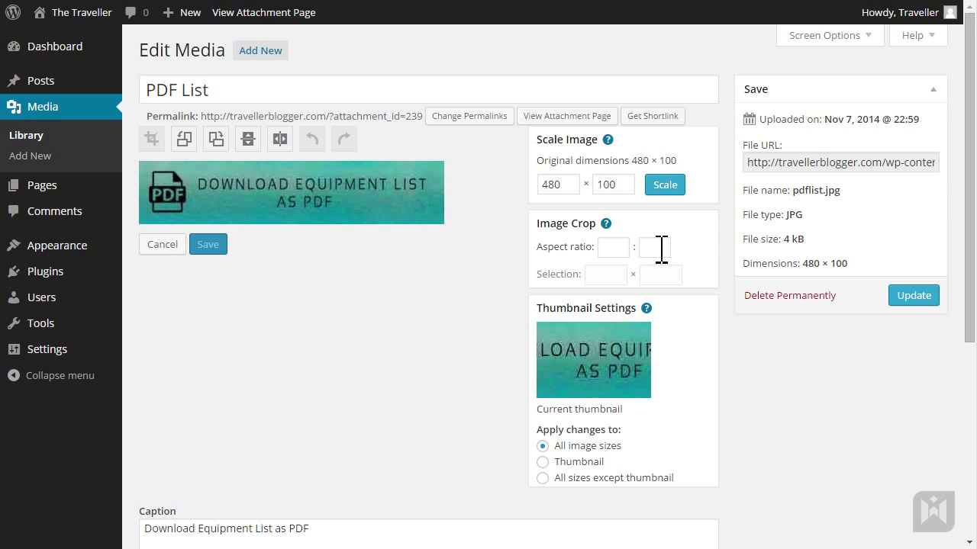
pyautogui.moveTo(147, 168); pyautogui.dragTo(390, 212)
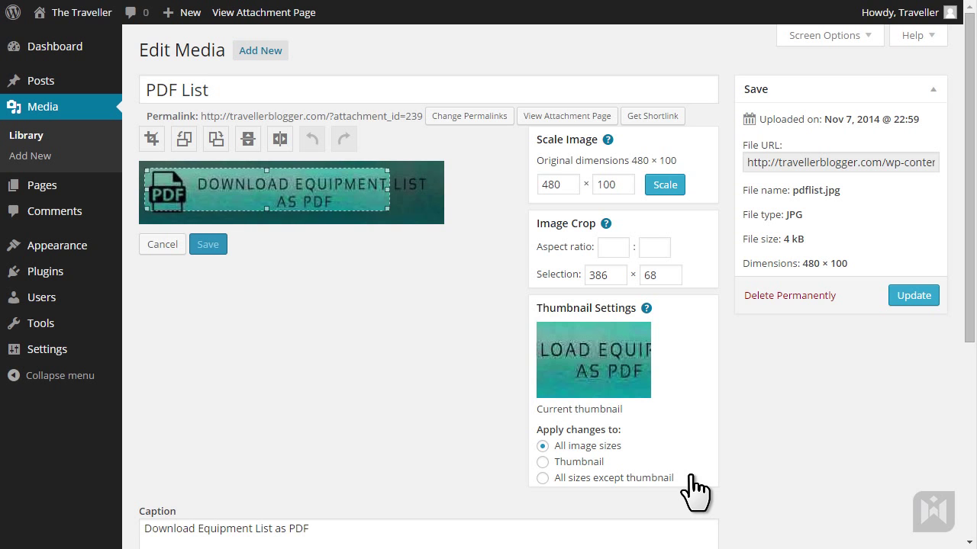
pyautogui.click(151, 138)
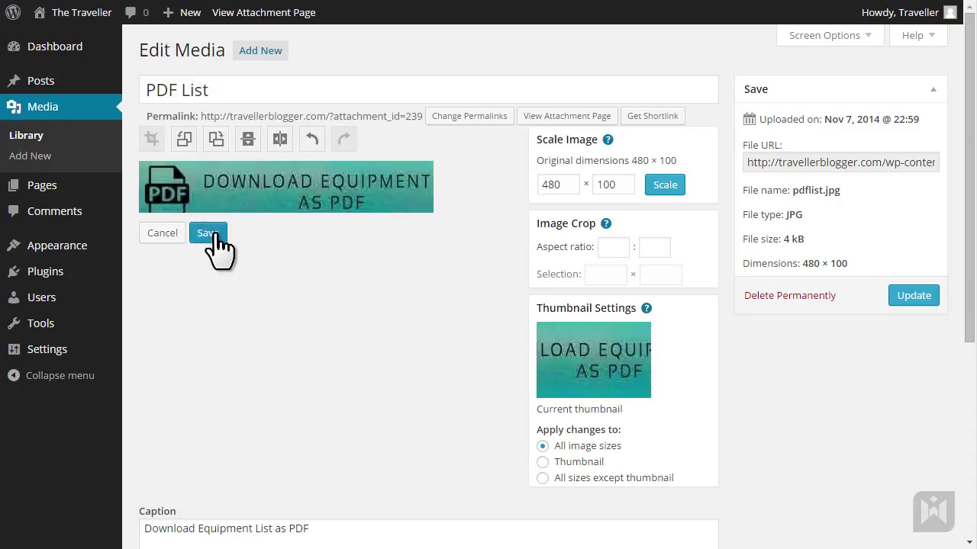
pyautogui.click(219, 235)
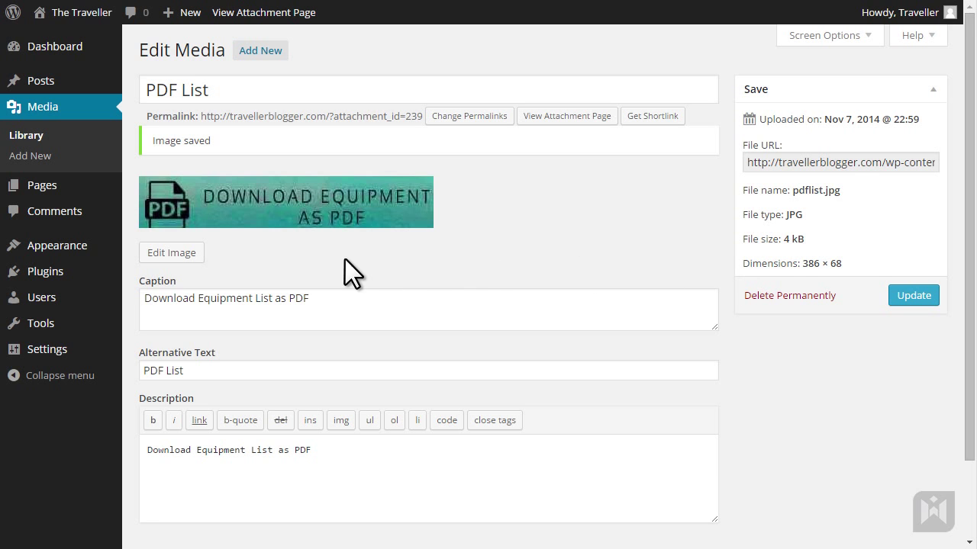
# - Restore the PDF List image to its original 480 × 100 version, save, and update the attachment
pyautogui.click(189, 255)
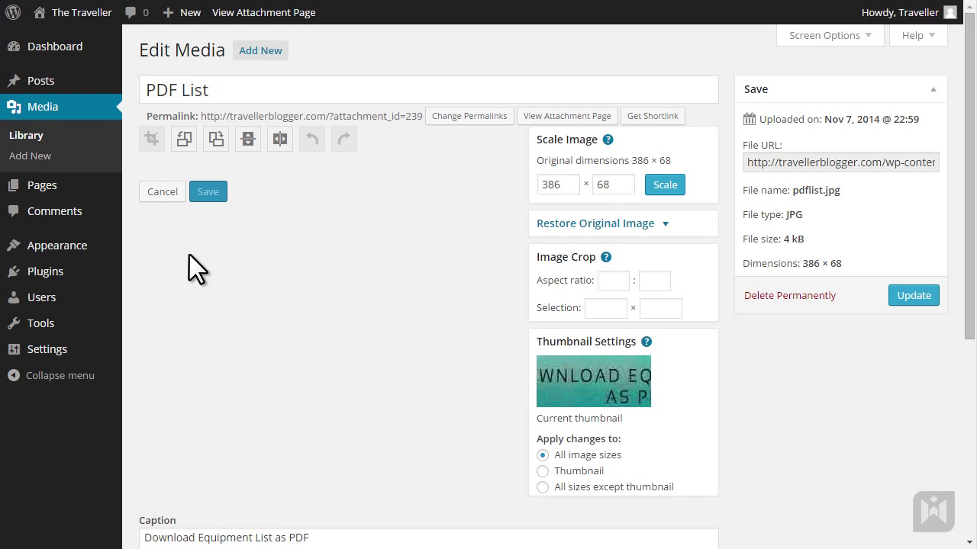
pyautogui.click(604, 224)
pyautogui.click(578, 298)
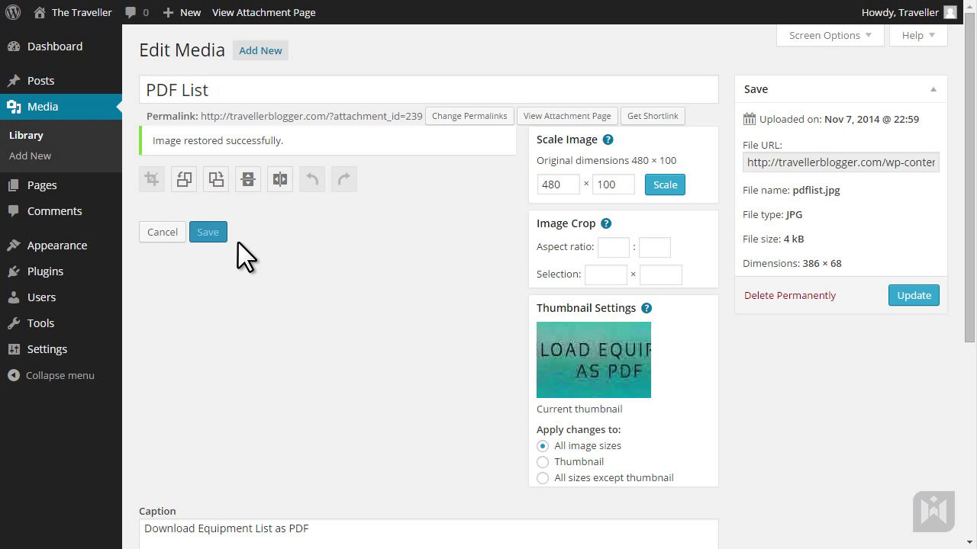
pyautogui.click(212, 283)
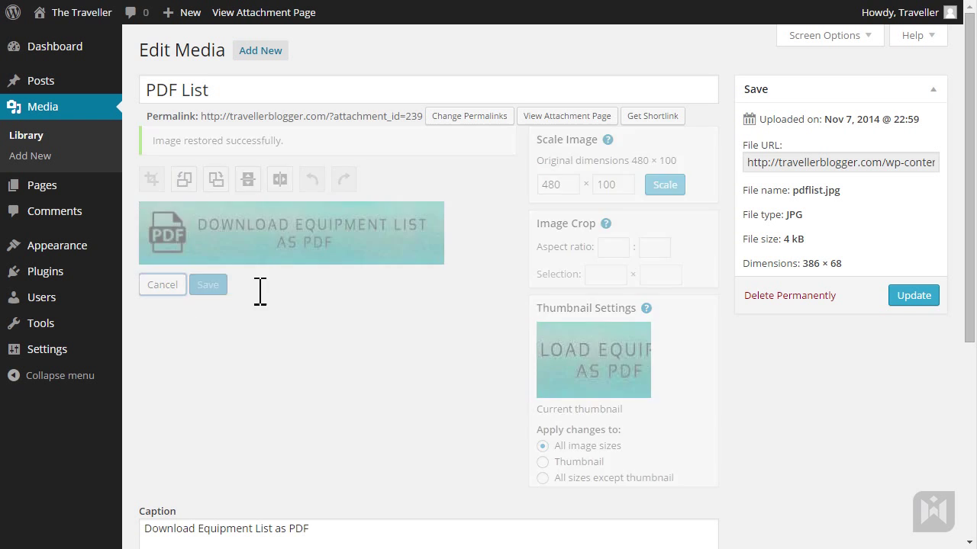
pyautogui.click(904, 295)
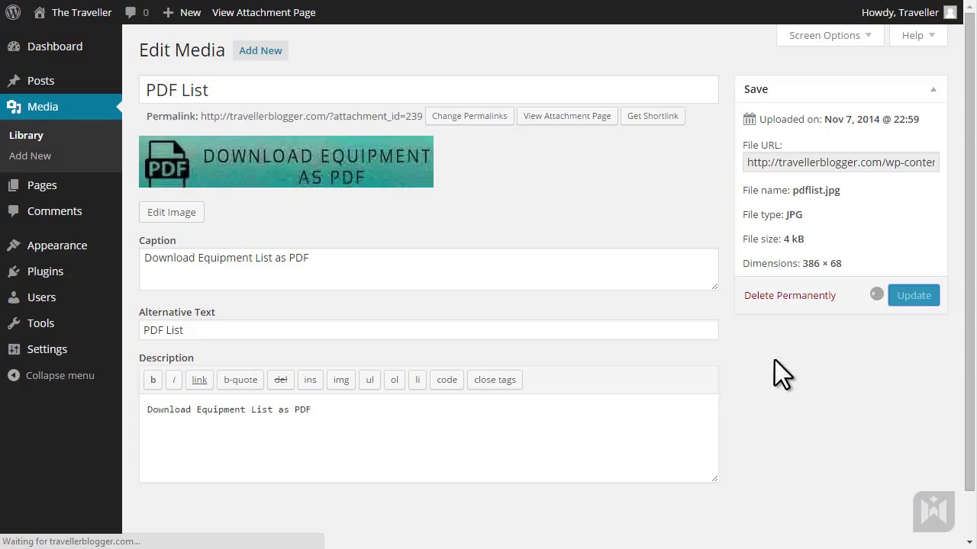